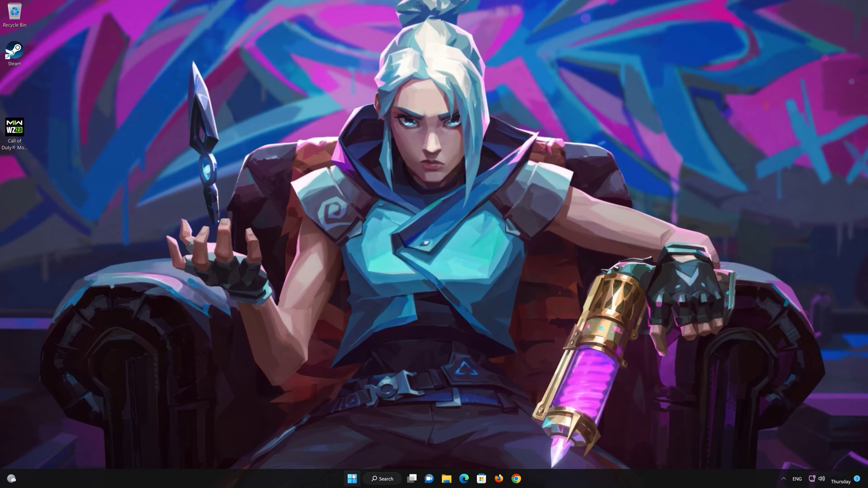
Search for 'control panel' from Start and launch it
click(353, 479)
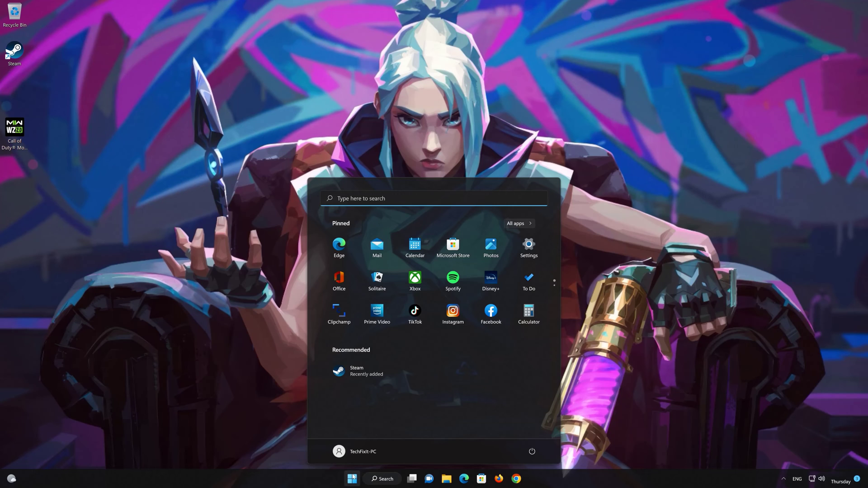
text(control panel)
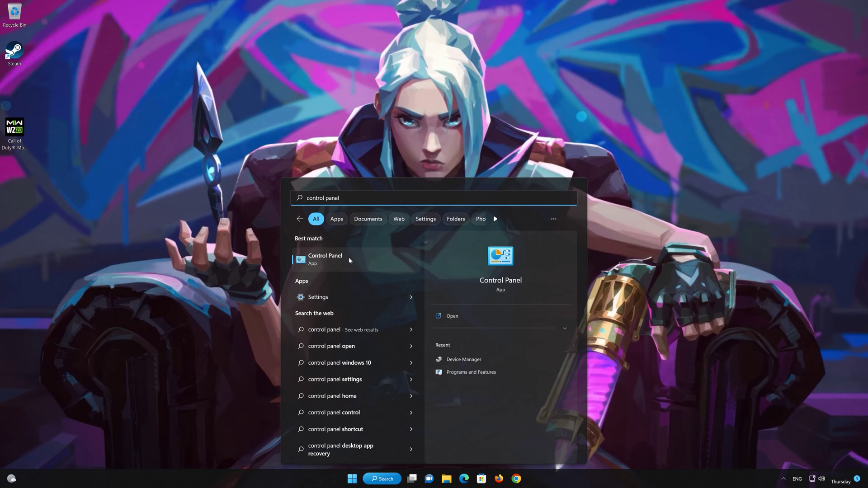
key(Return)
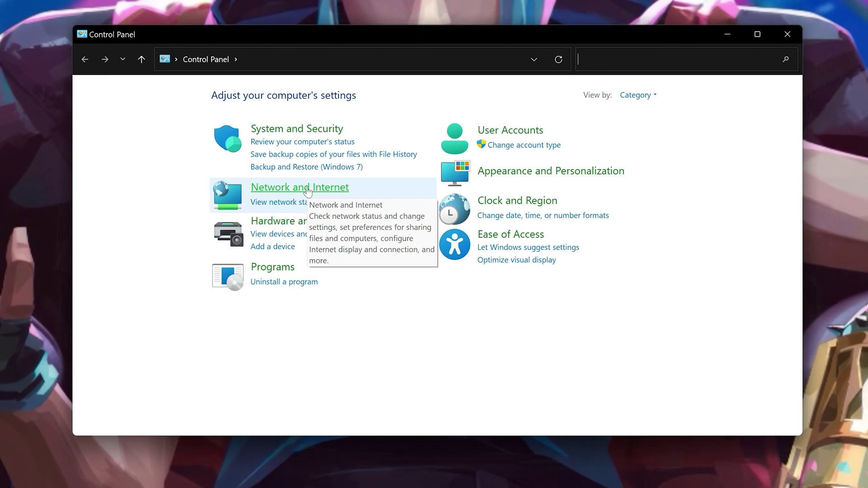
Go through Network and Internet to Network and Sharing Center and view Ethernet0 status
click(309, 191)
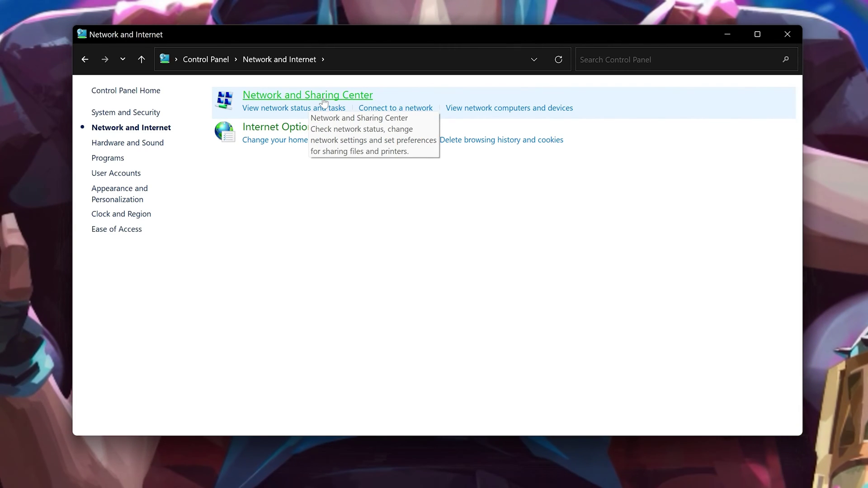
click(324, 100)
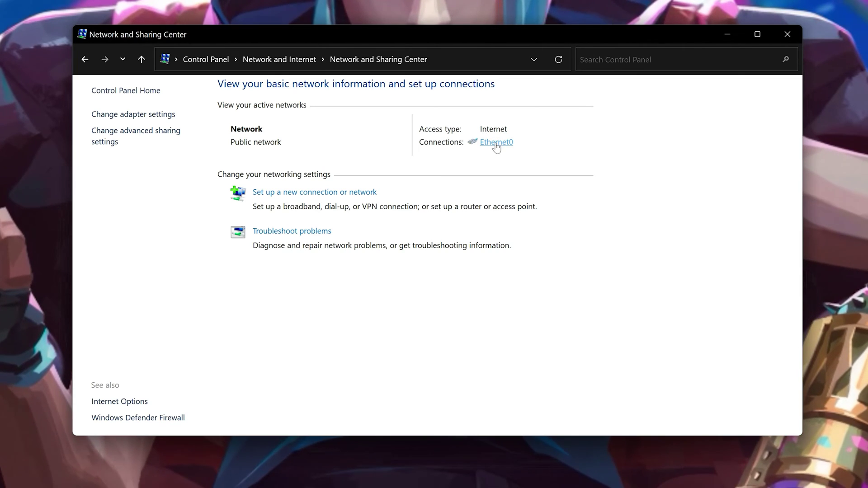
click(496, 142)
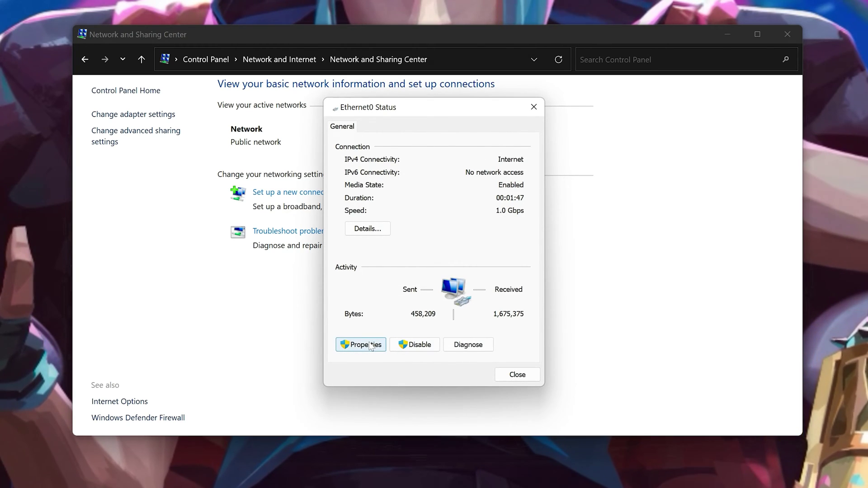
From Ethernet0 Properties, bring up the Internet Protocol Version 4 (TCP/IPv4) properties
click(371, 345)
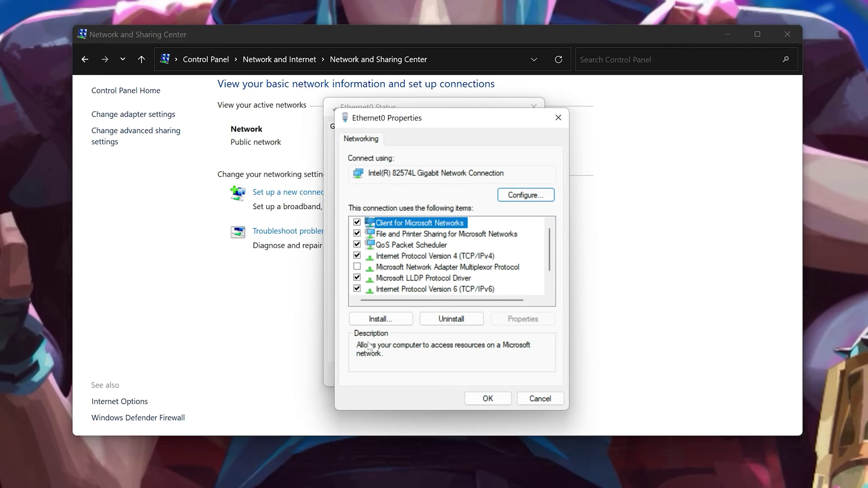
click(435, 256)
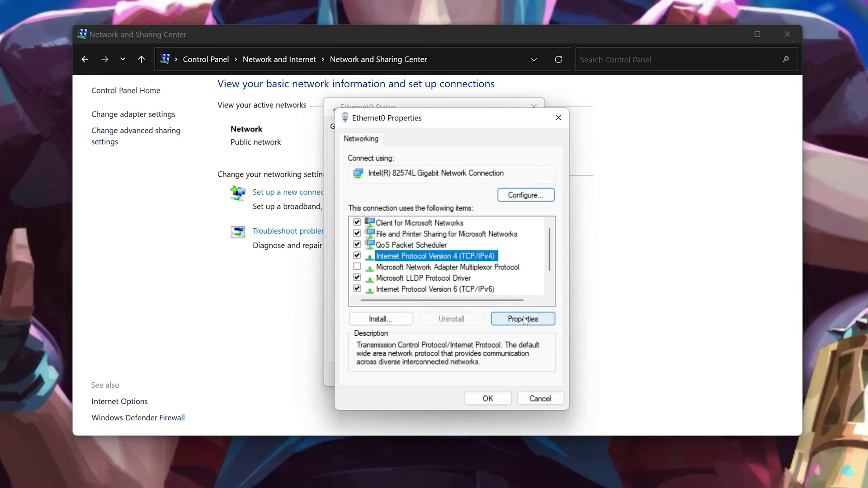
click(522, 319)
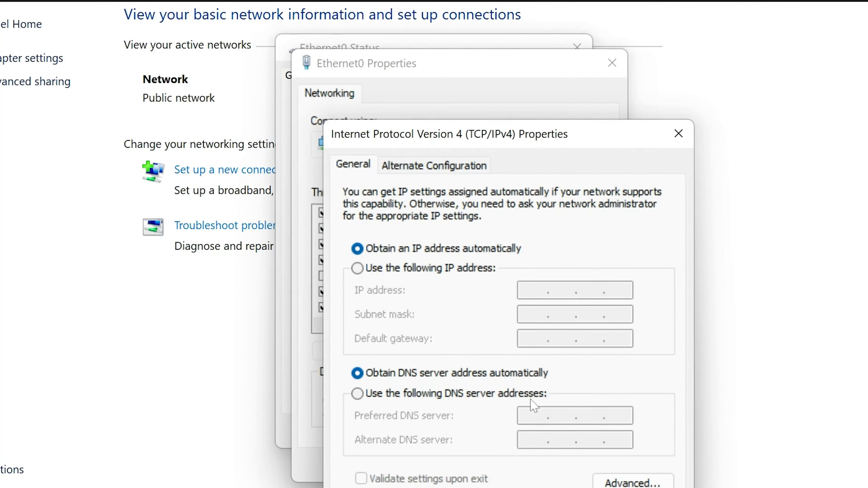
Set manual DNS servers 8.8.8.8 and 8.8.4.4, apply, and close the Ethernet0 dialogs
click(358, 394)
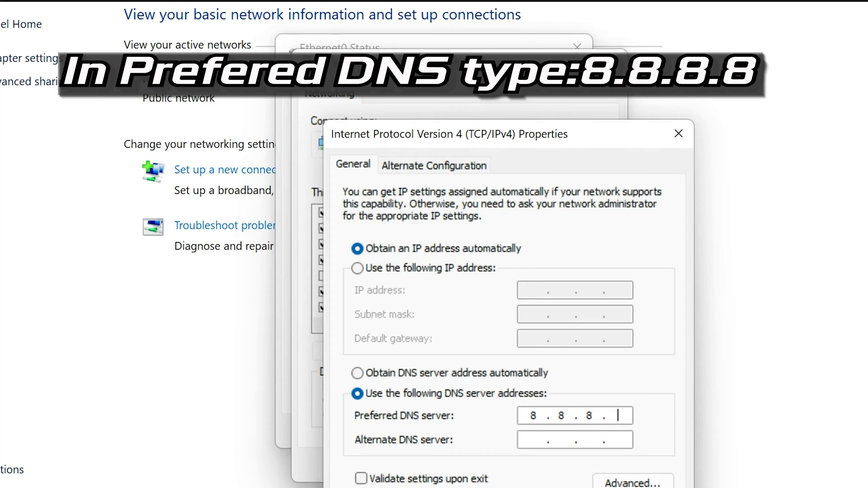
key(Tab)
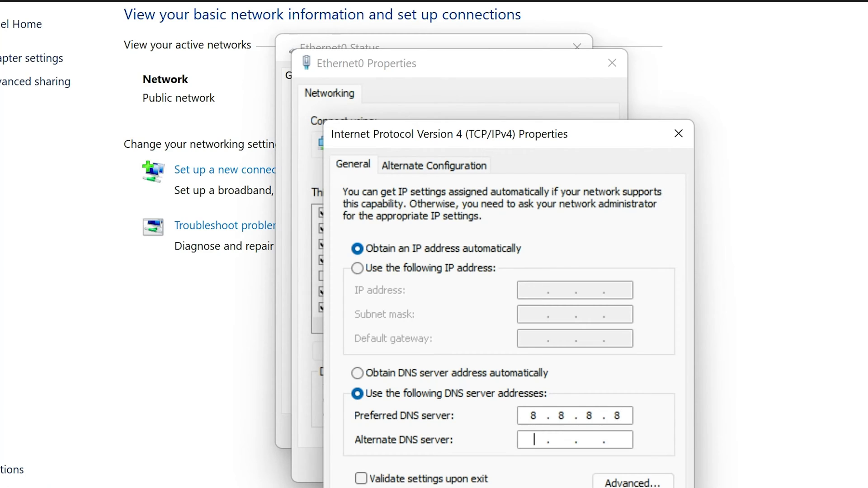
text(8.8.4.4)
key(Return)
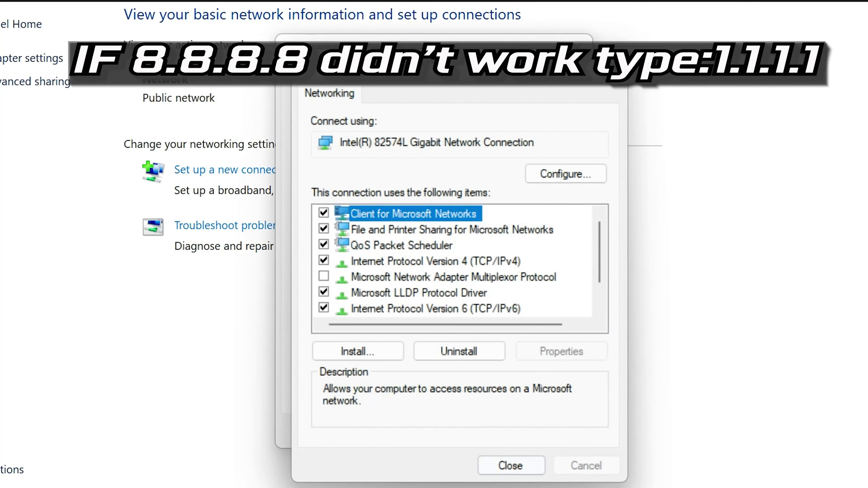
click(512, 467)
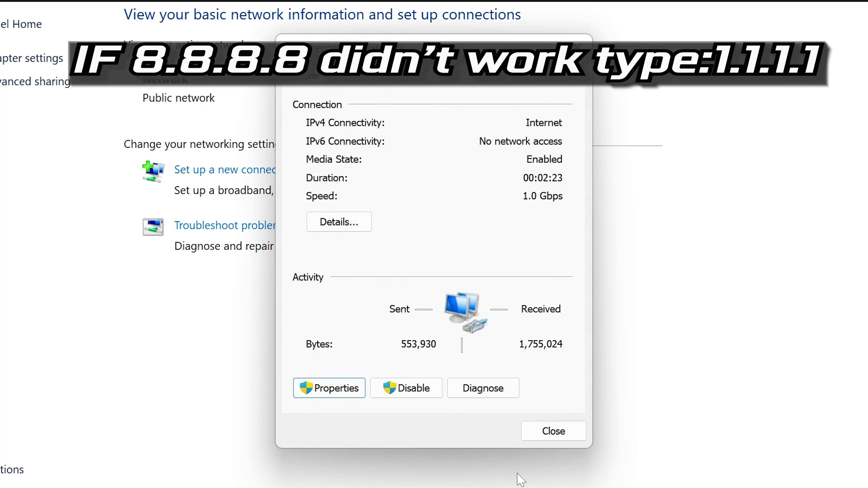
click(563, 438)
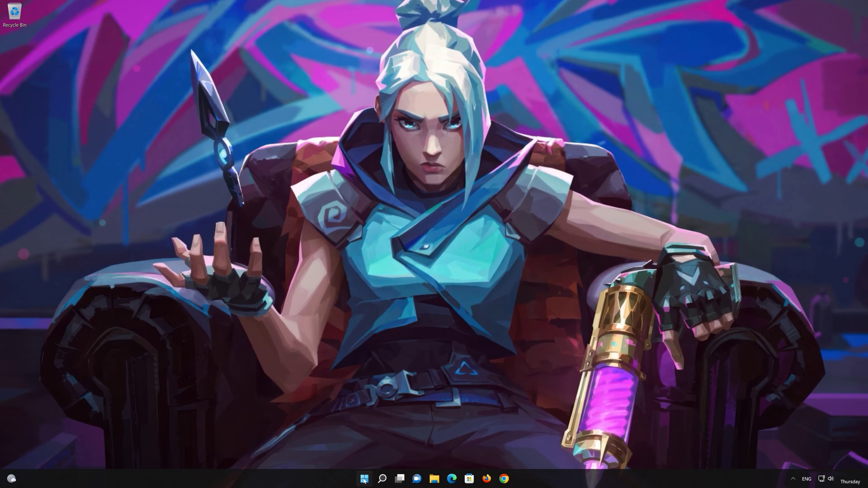
Launch the Settings app from the Start menu's pinned icons
key(super)
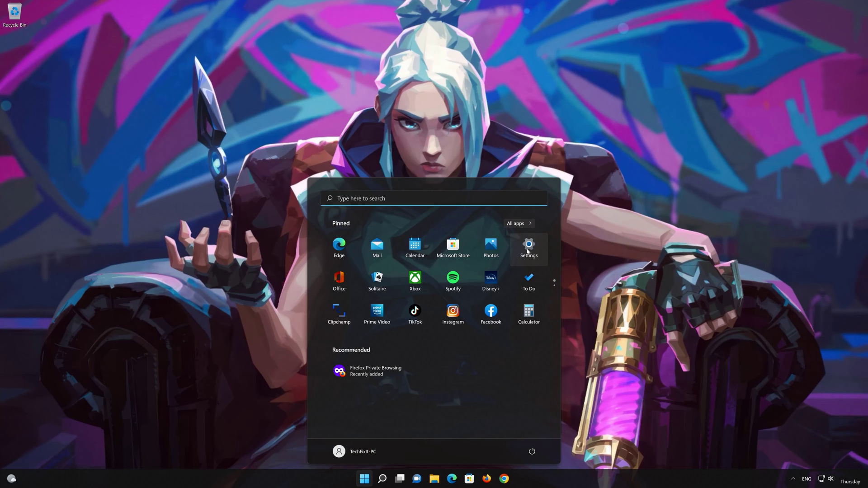
click(528, 249)
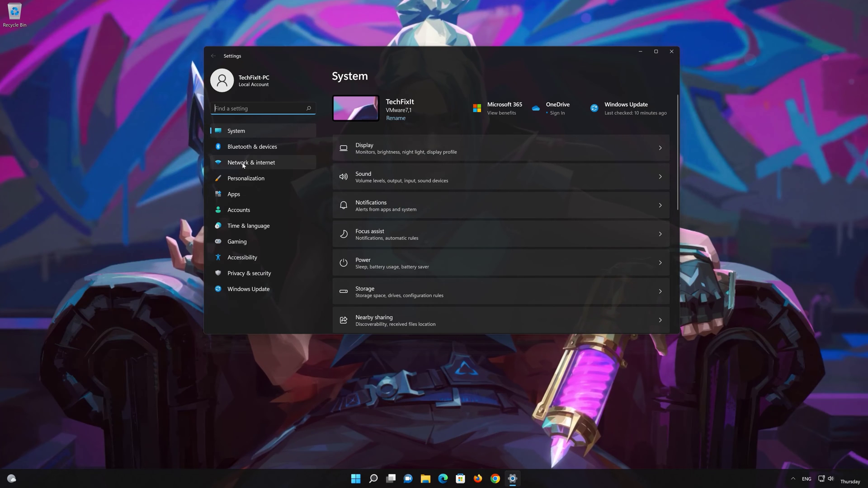
Navigate Network & internet > Advanced network settings > Network reset
click(263, 165)
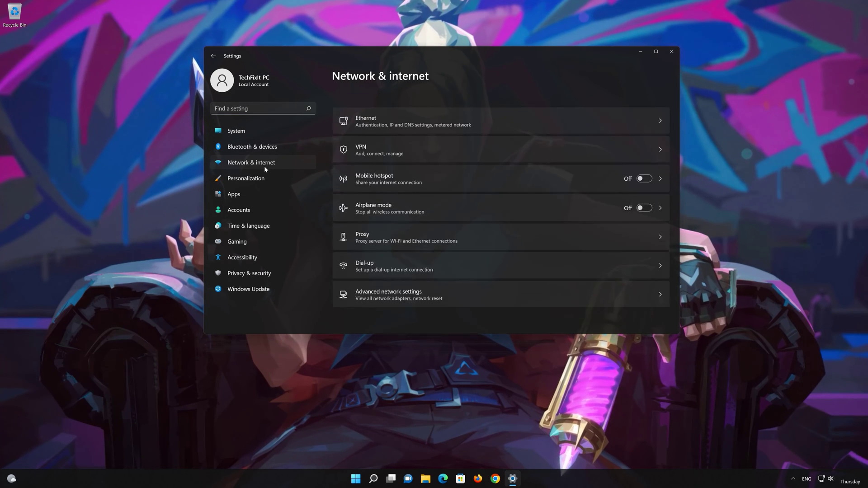
scroll(407, 202, down, 1)
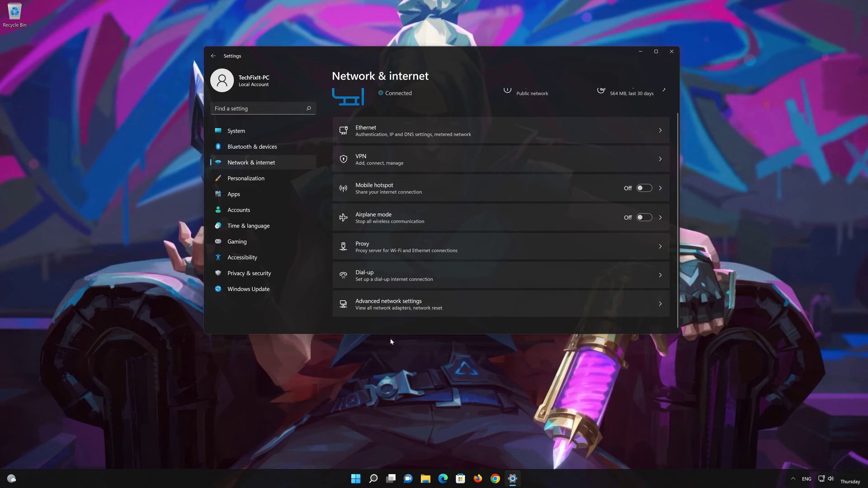
click(404, 309)
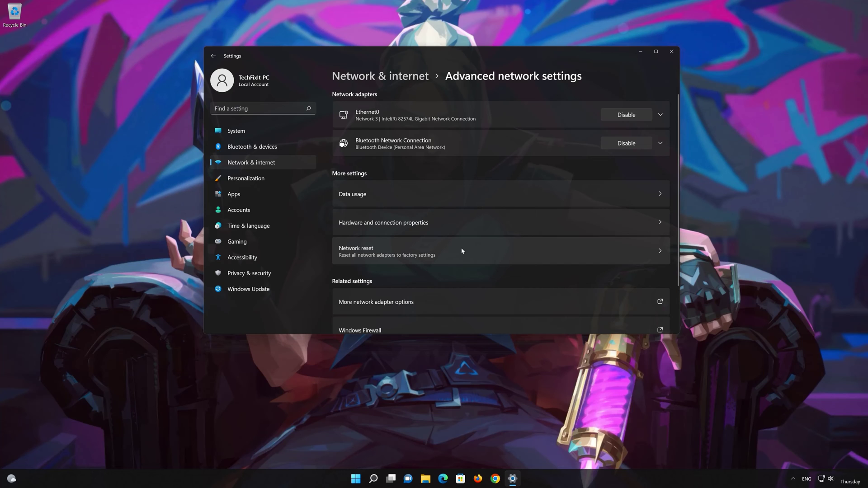
click(402, 252)
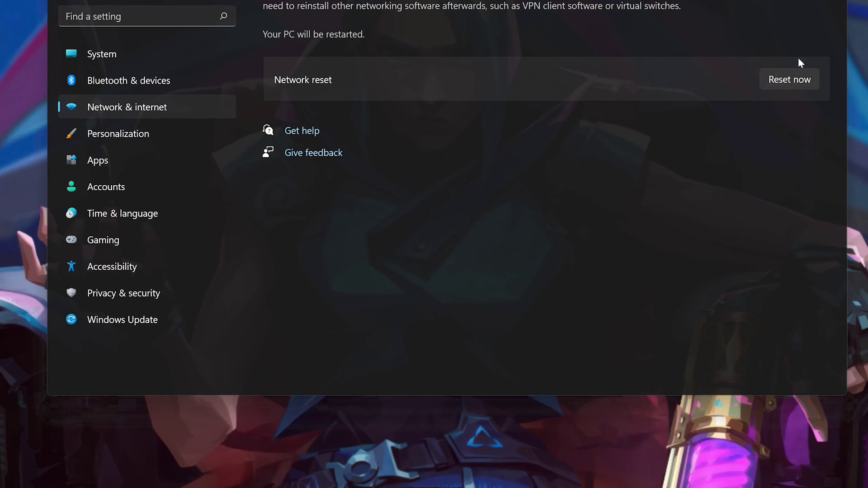
Run Reset now, confirm it, dismiss the sign-out notice, and close Settings
click(807, 82)
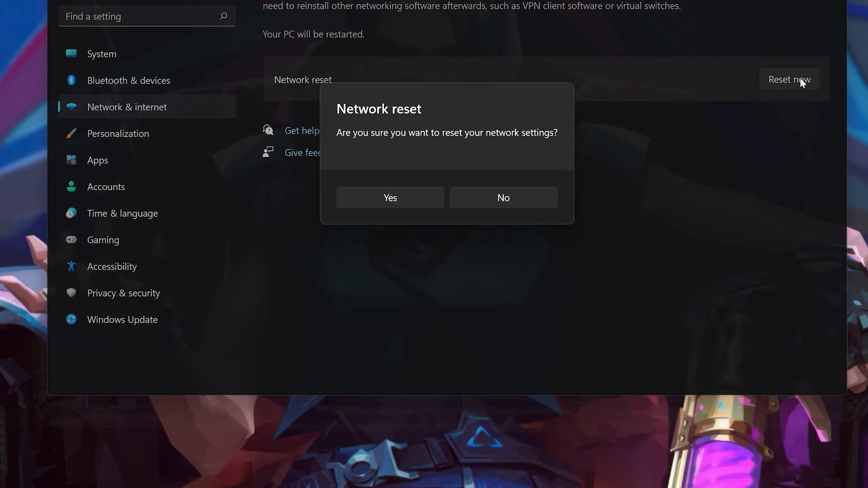
click(367, 203)
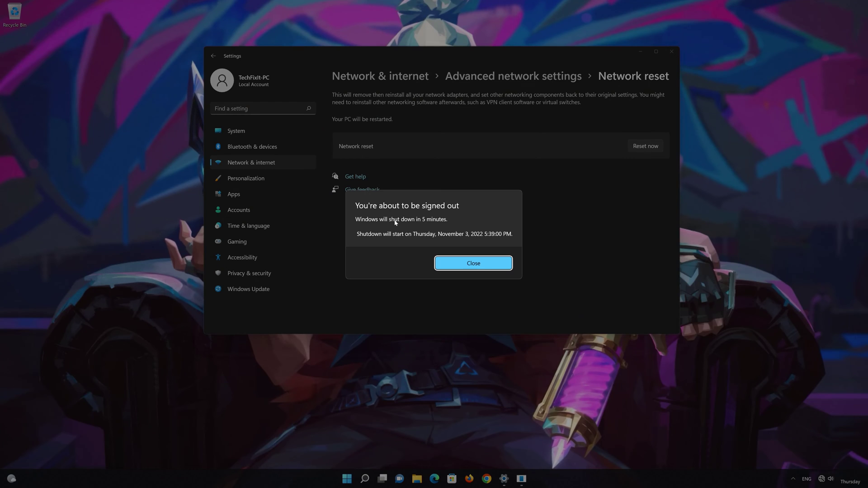
click(472, 264)
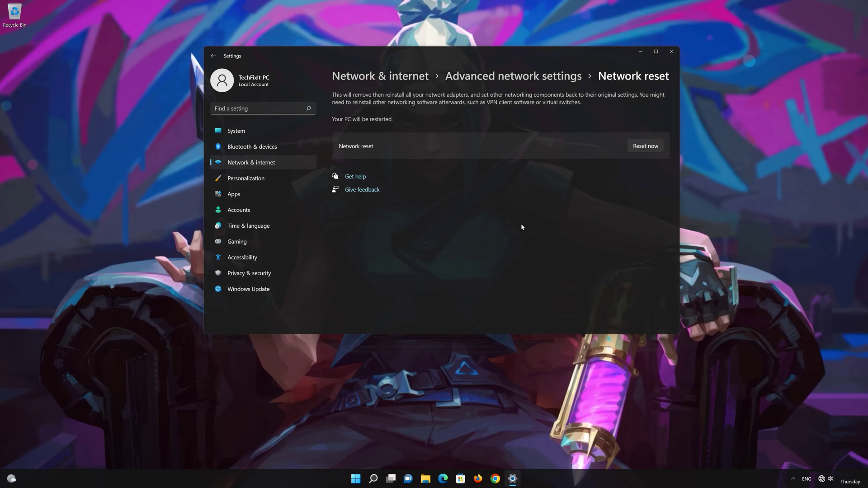
click(672, 51)
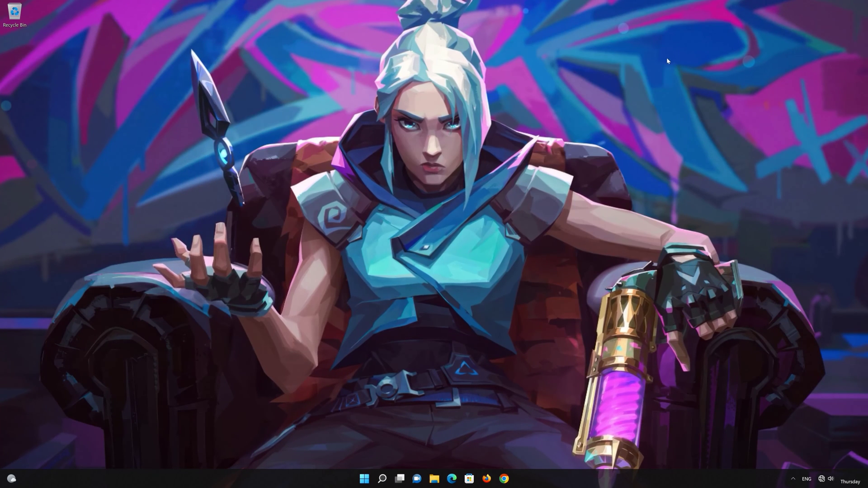
click(355, 478)
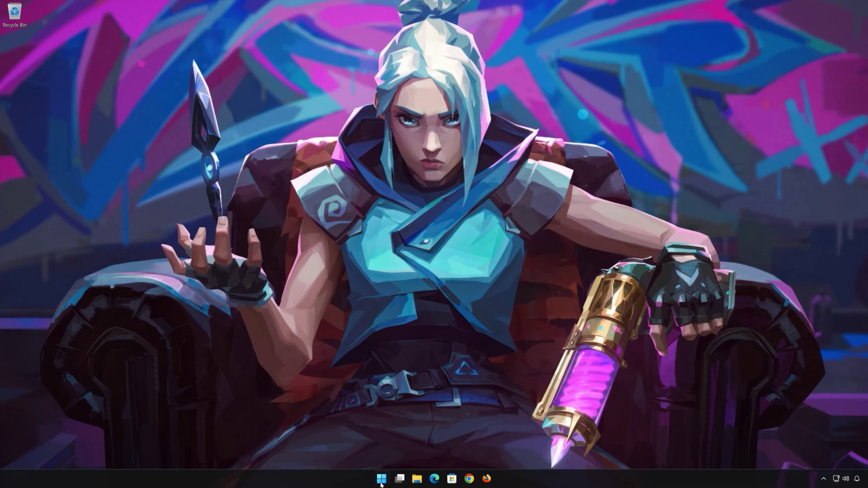
Search for 'device manager' from Start and launch it
click(382, 479)
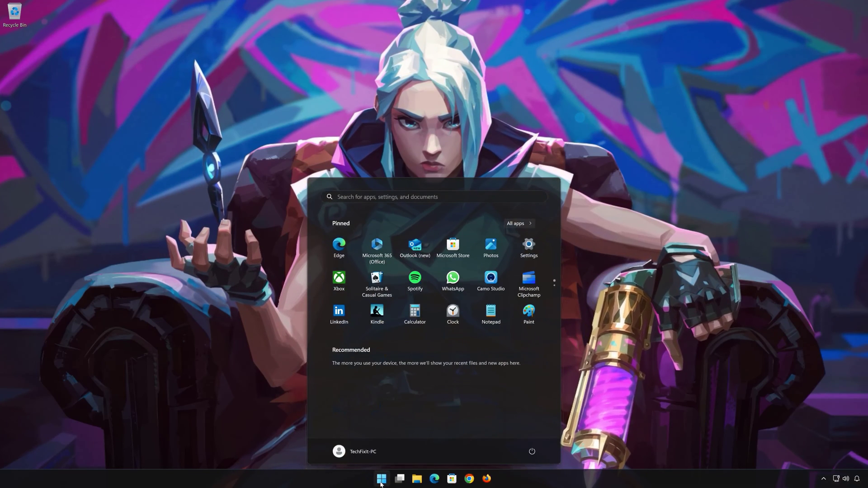
text(device manager)
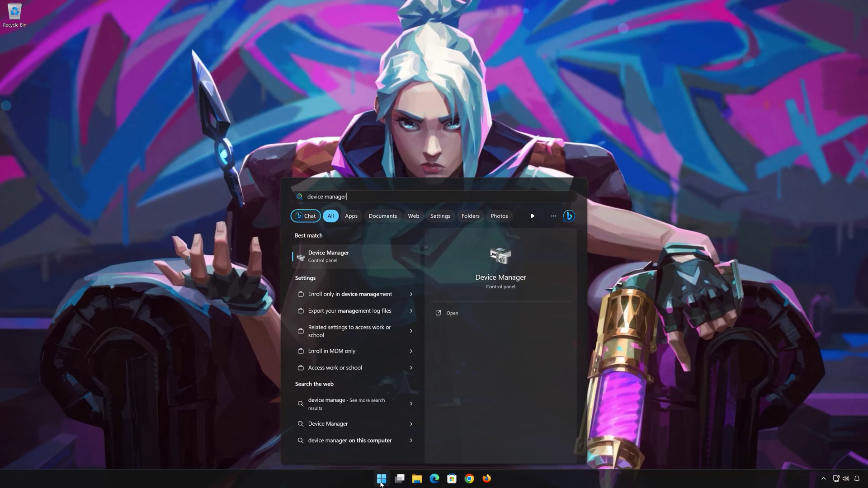
click(355, 257)
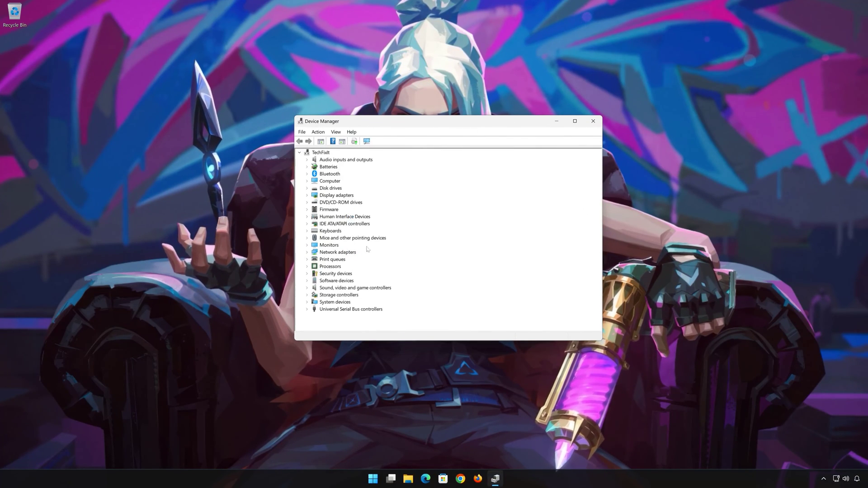
Expand Network adapters and show the Intel 82574L adapter's Driver properties
double_click(337, 252)
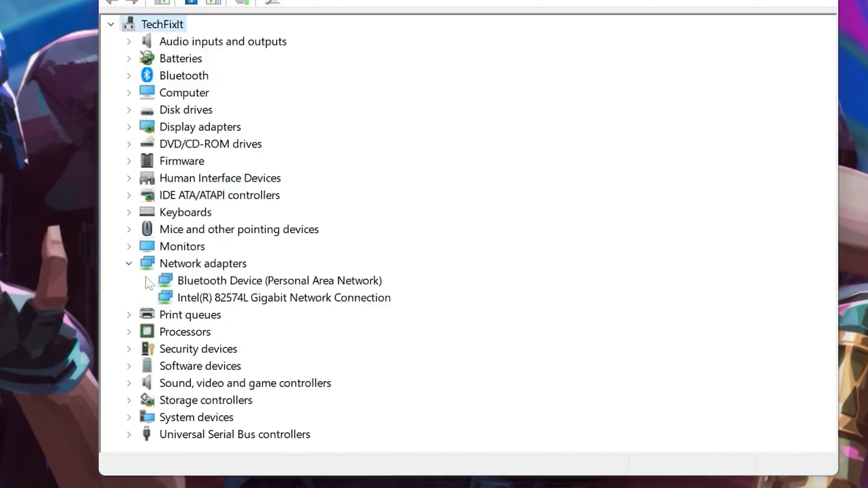
right_click(198, 303)
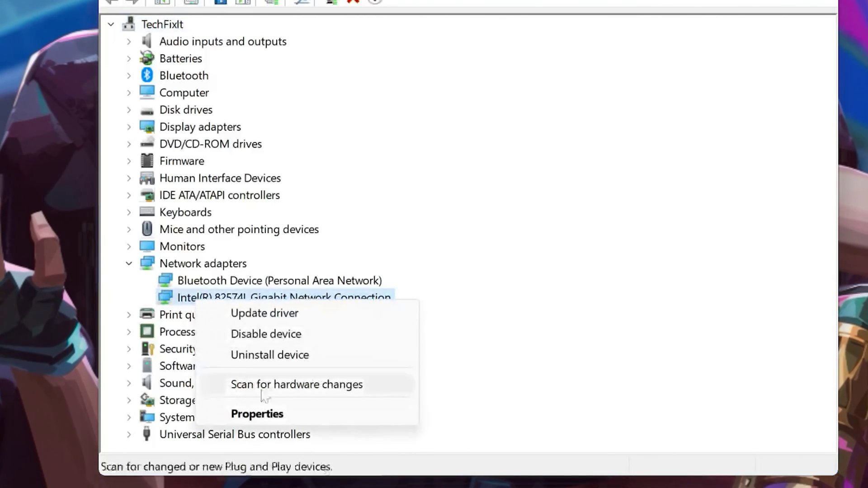
click(321, 421)
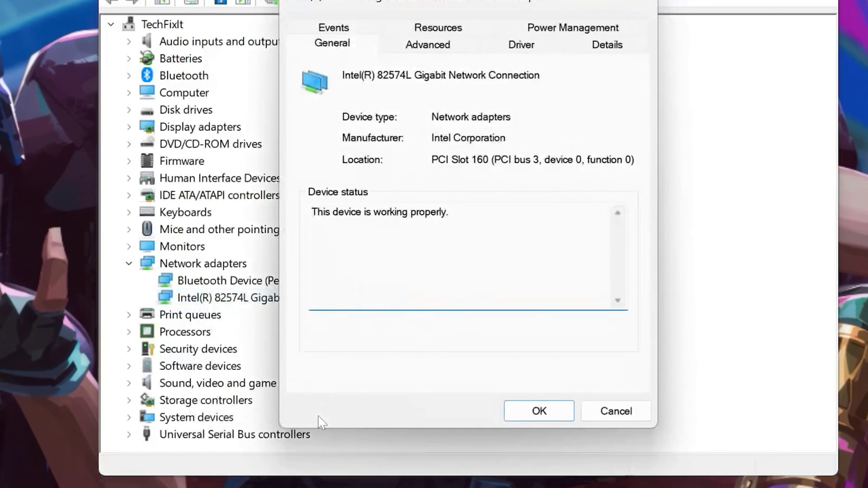
click(527, 49)
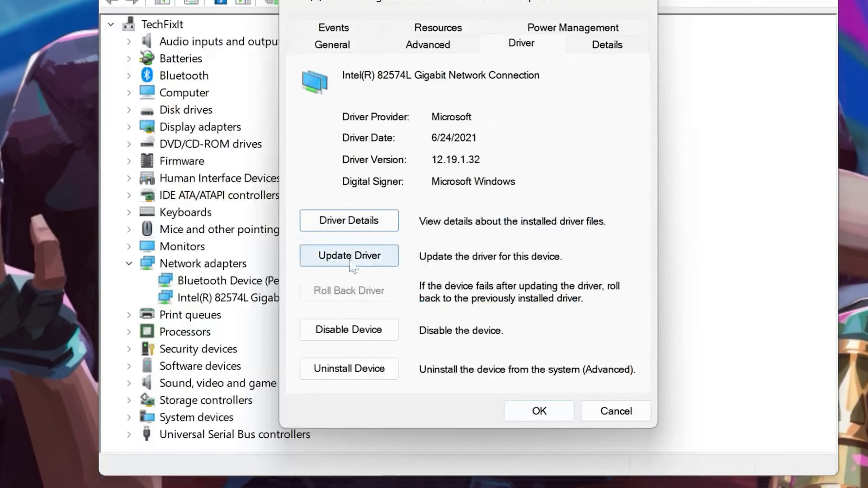
Update the driver by picking the Intel(R) 82574L Gigabit Network Connection from drivers on this computer and installing it
click(329, 264)
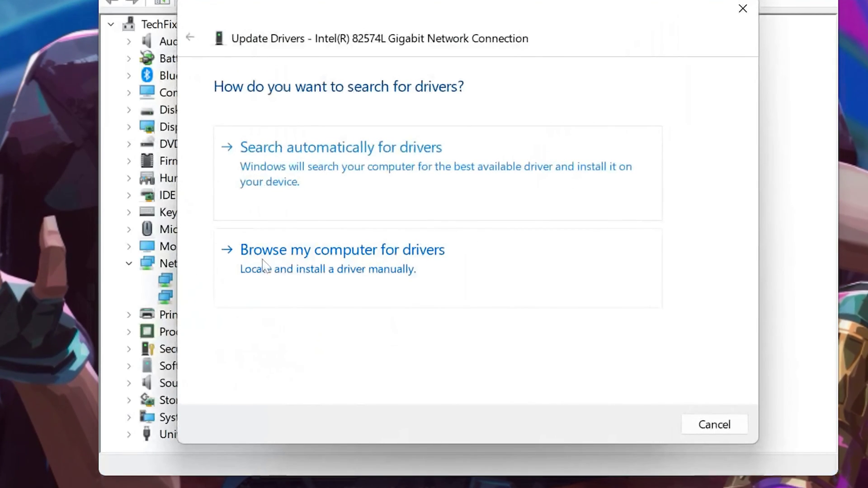
click(334, 264)
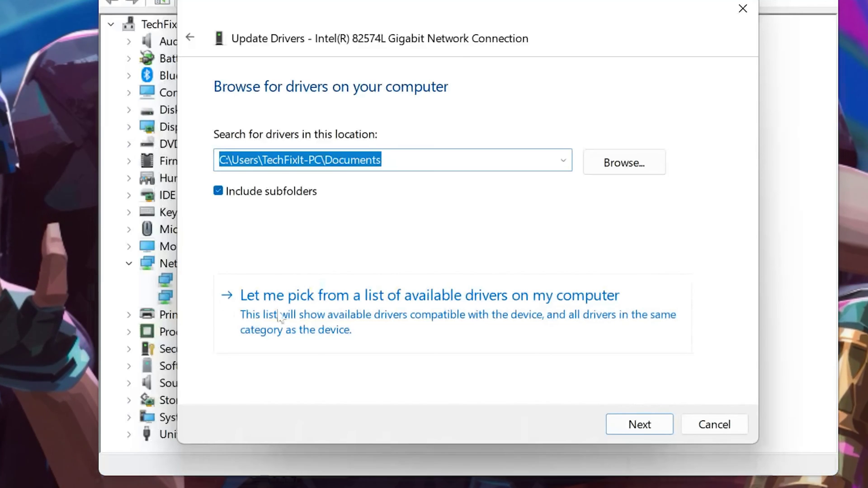
click(398, 316)
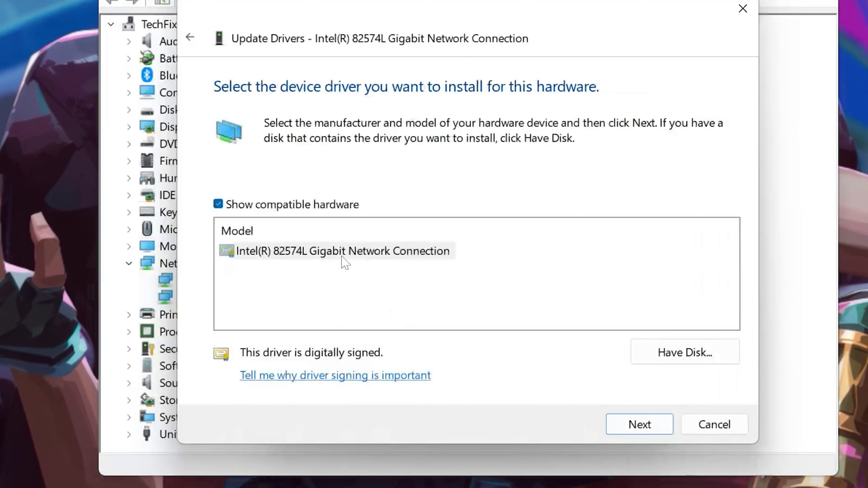
click(345, 258)
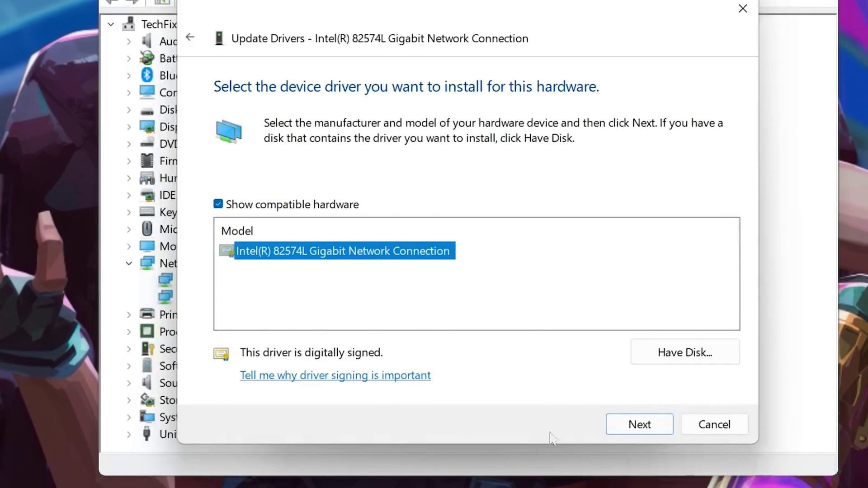
click(640, 425)
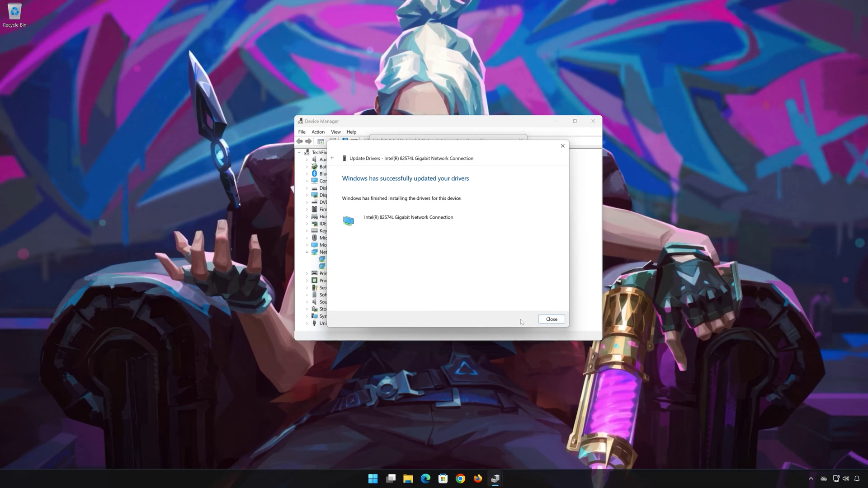
Dismiss the driver update wizard and exit Device Manager back to the desktop
click(551, 319)
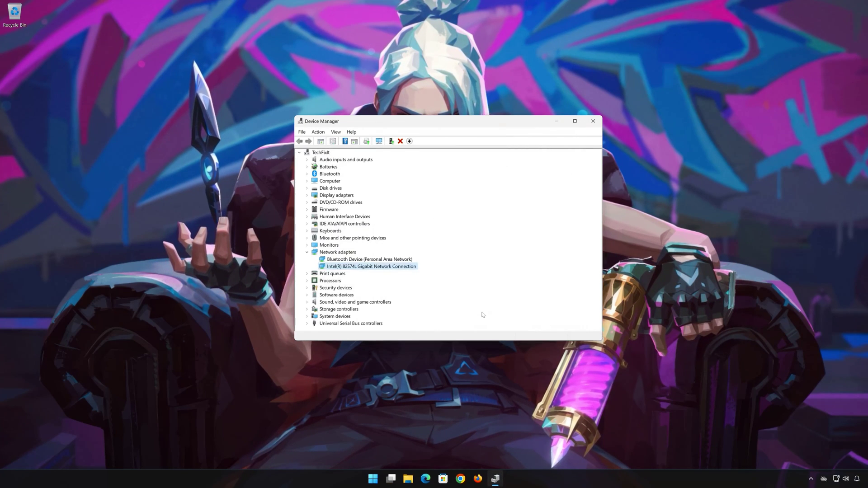
click(594, 121)
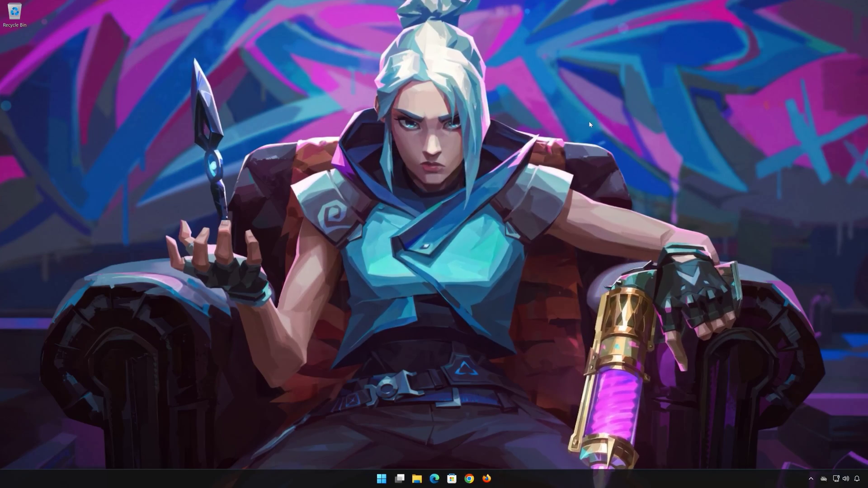